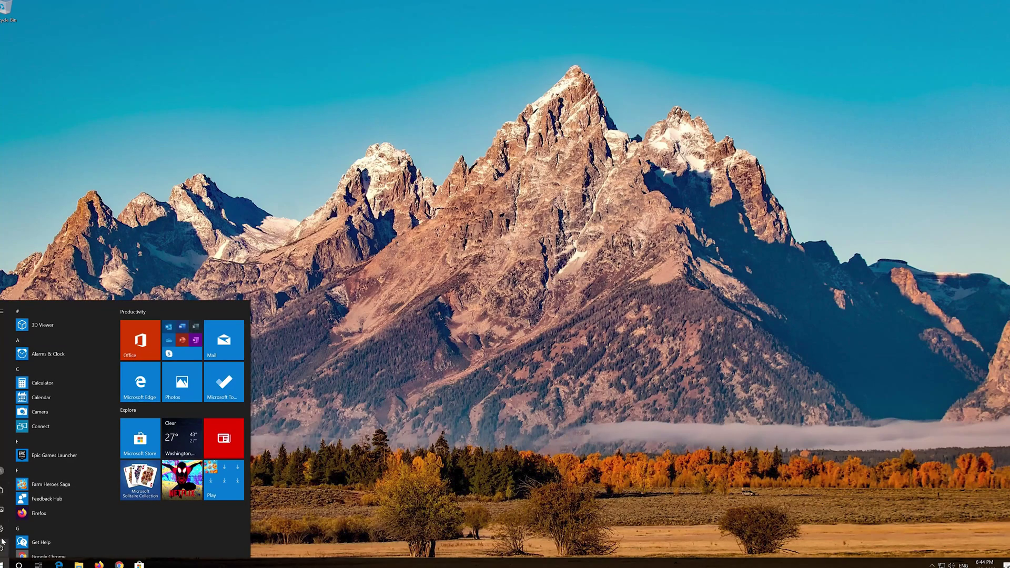
# Step: Open Windows Settings from the gear in the Start menu
pyautogui.moveTo(4, 531)
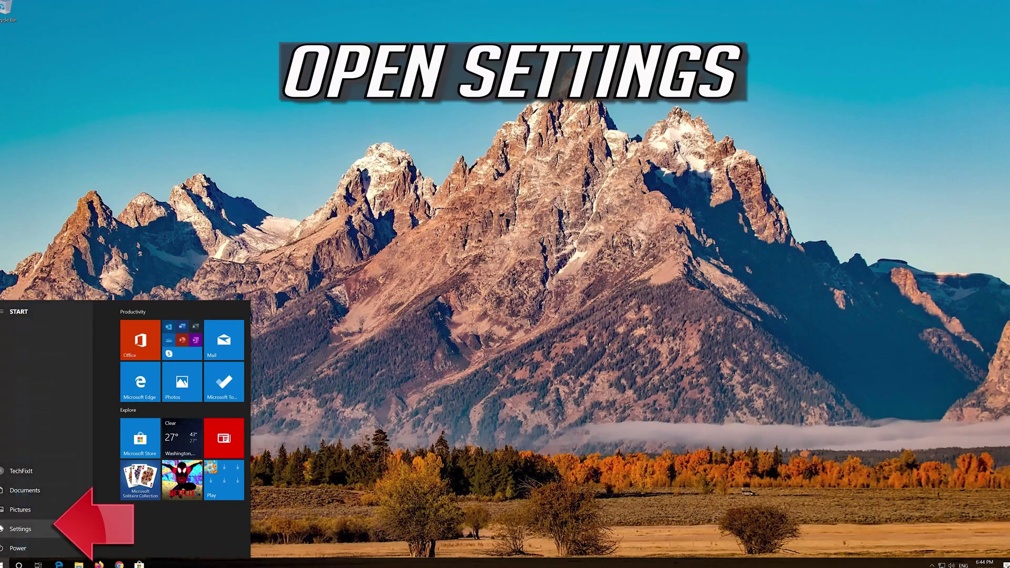
pyautogui.click(28, 530)
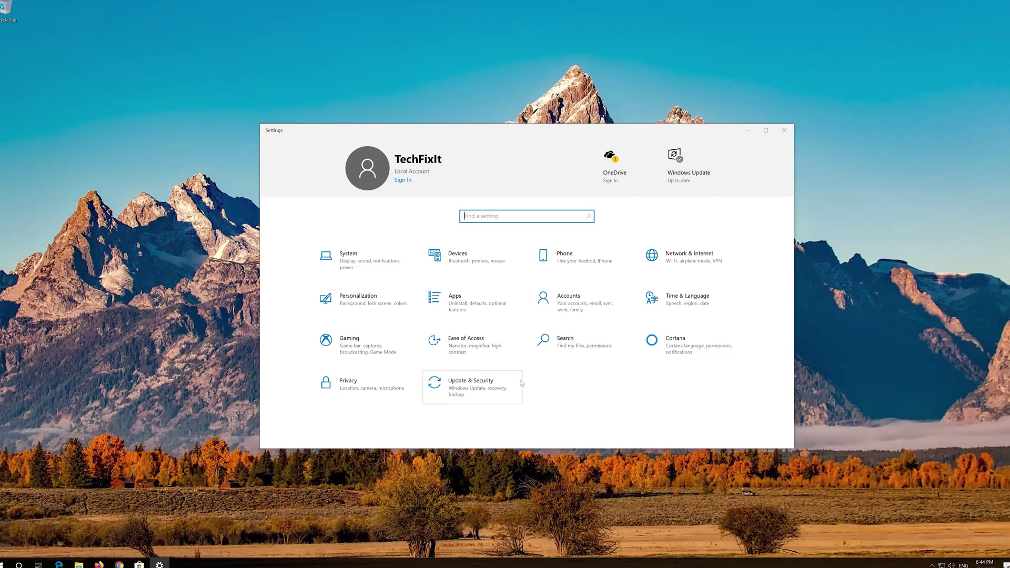
# Step: Run the Windows Update troubleshooter from Update & Security's Troubleshoot page
pyautogui.click(493, 388)
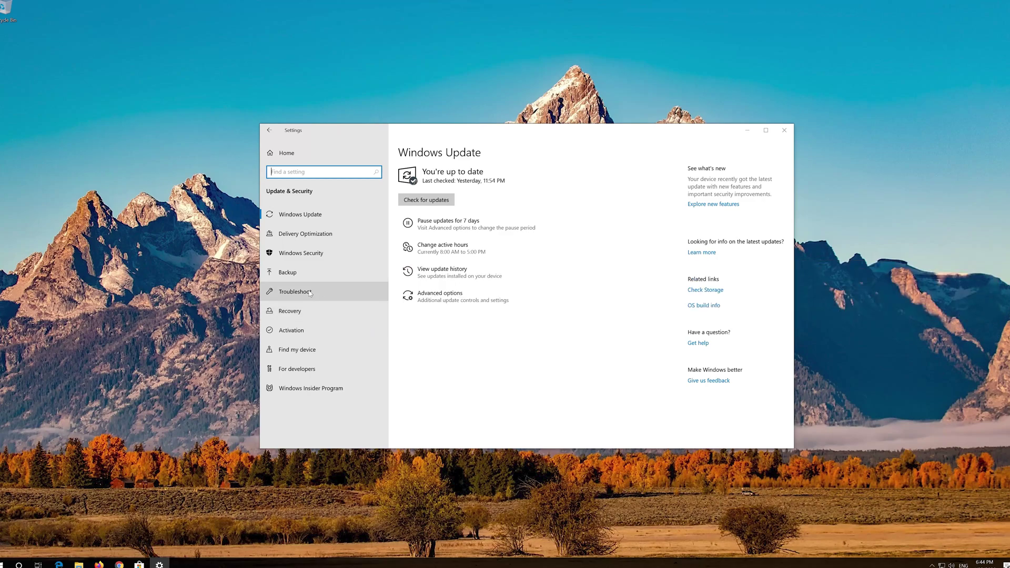
pyautogui.click(309, 293)
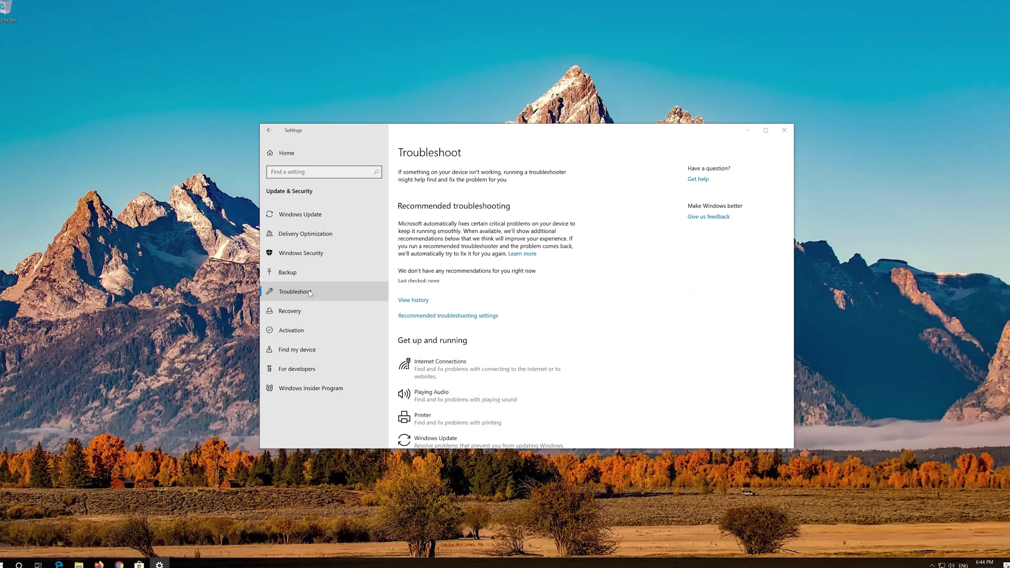
pyautogui.scroll(-4, 490, 321)
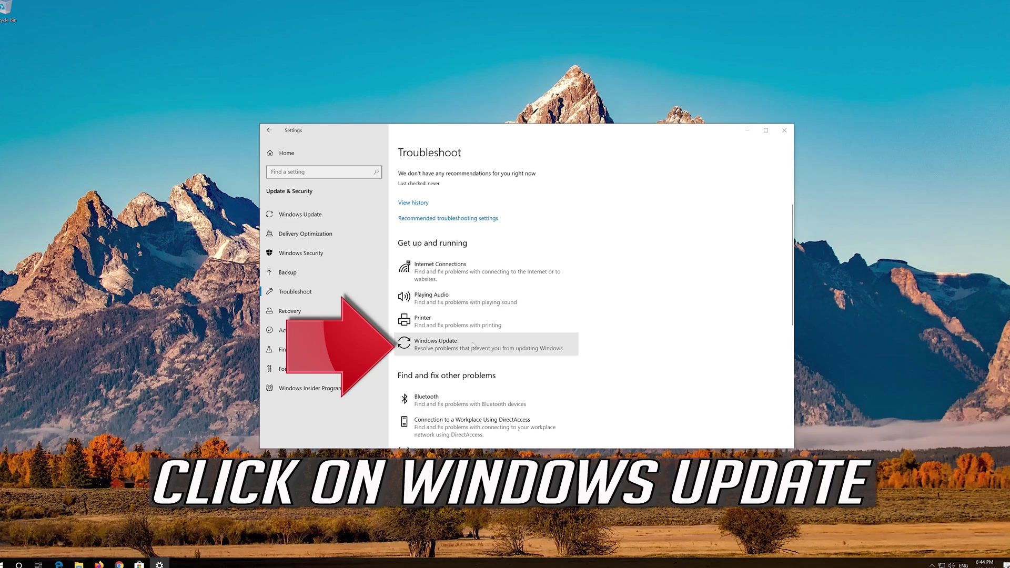
pyautogui.click(443, 348)
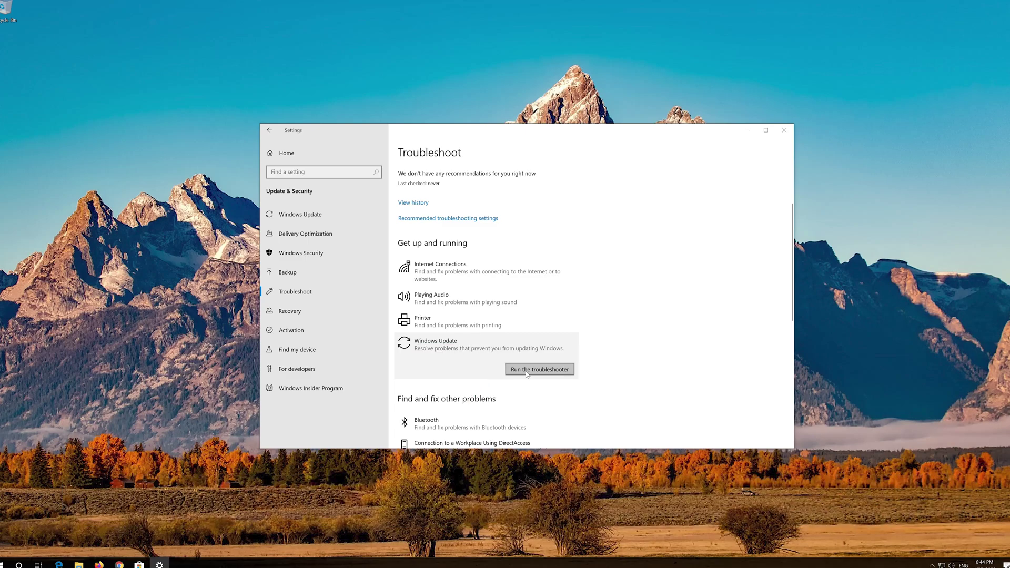
pyautogui.click(526, 373)
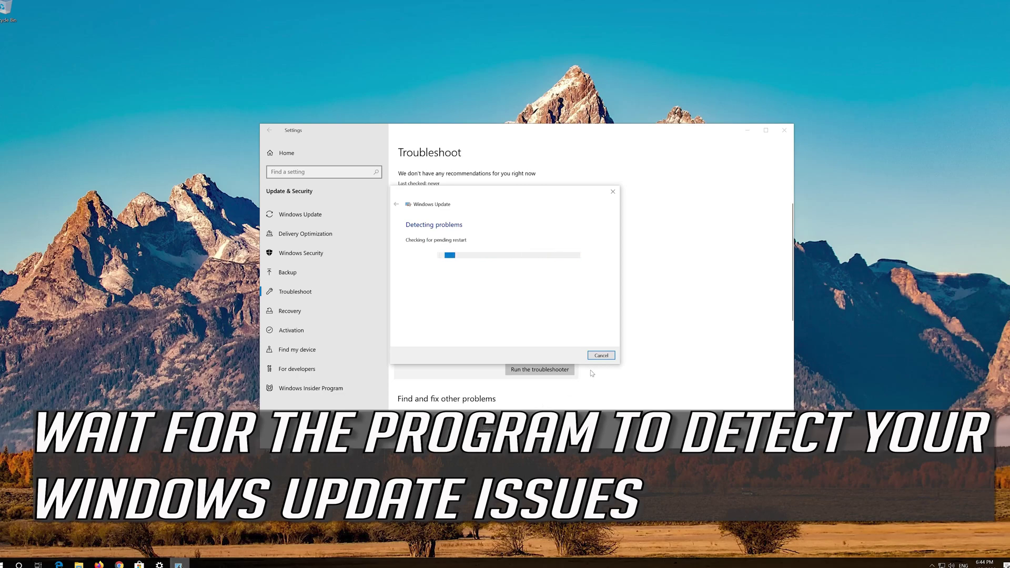
# Step: Close the Settings window, leaving the Windows Update troubleshooter running
pyautogui.click(784, 129)
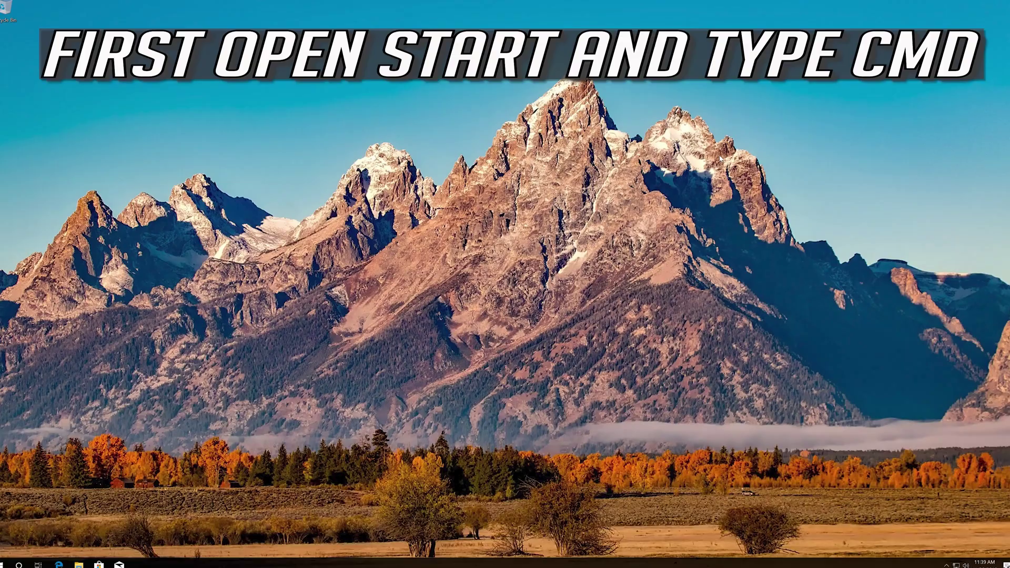
# Step: Search for CMD and launch Command Prompt as administrator
pyautogui.press('super')
pyautogui.write('CMD')
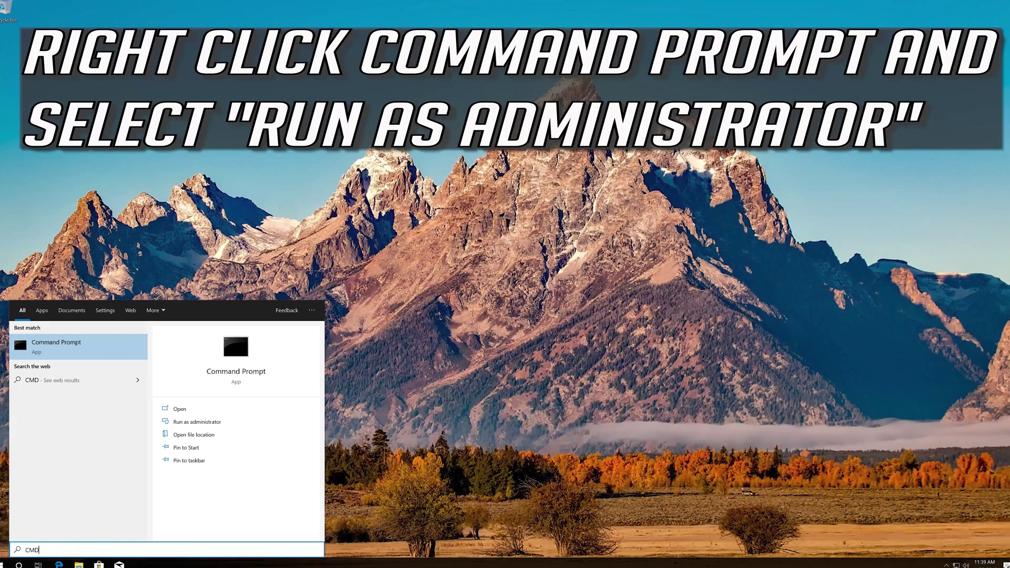
pyautogui.rightClick(108, 352)
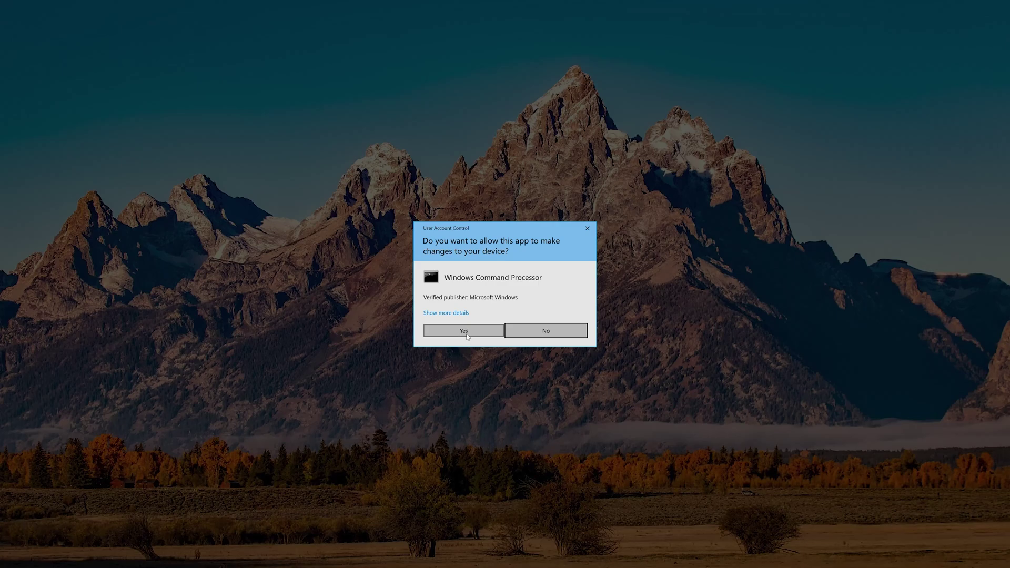
pyautogui.click(464, 331)
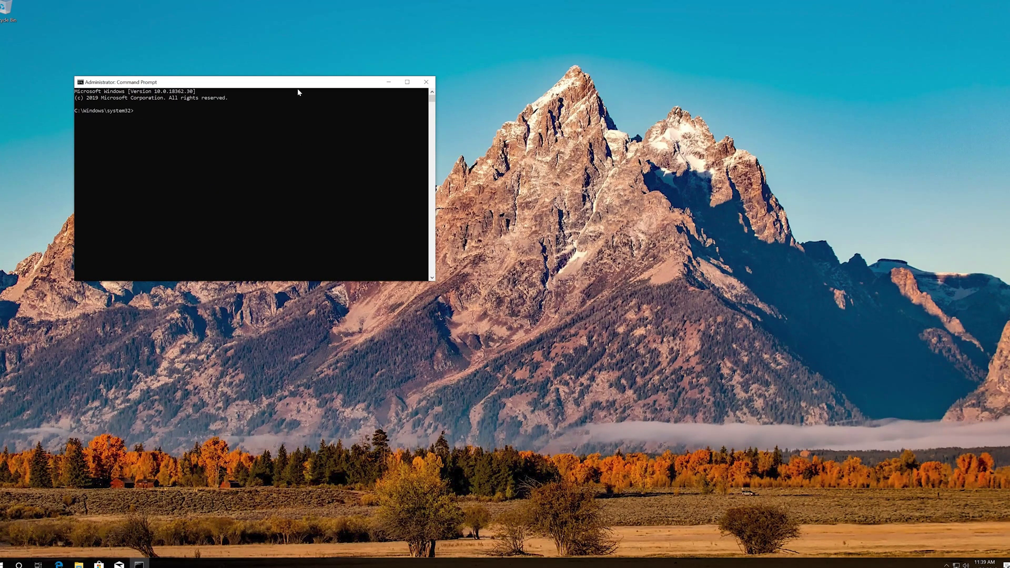
# Step: Centre the console and stop the wuauserv, bits and cryptsvc services with net stop
pyautogui.moveTo(298, 88); pyautogui.dragTo(546, 169)
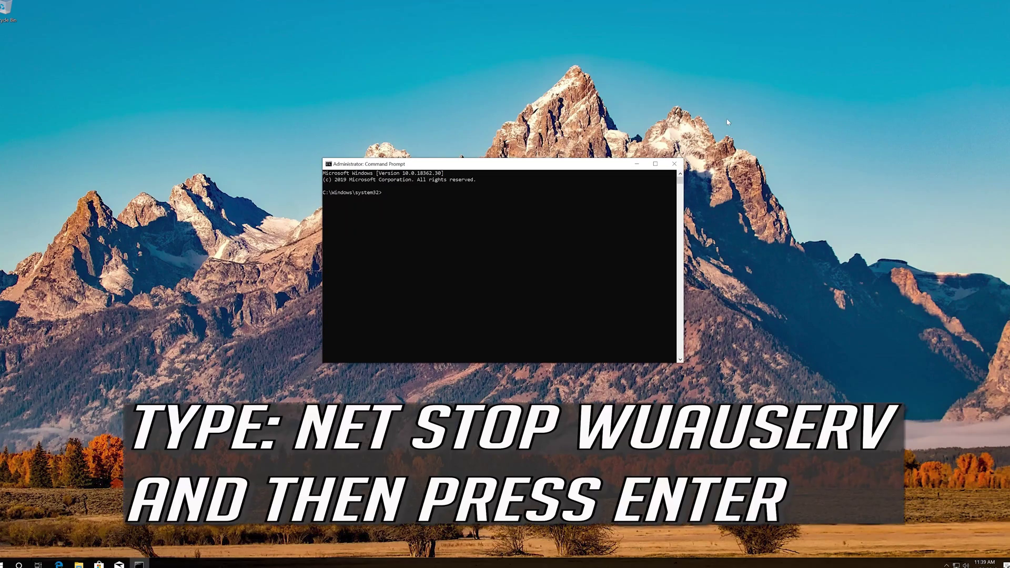
pyautogui.write('net stop wuauserv')
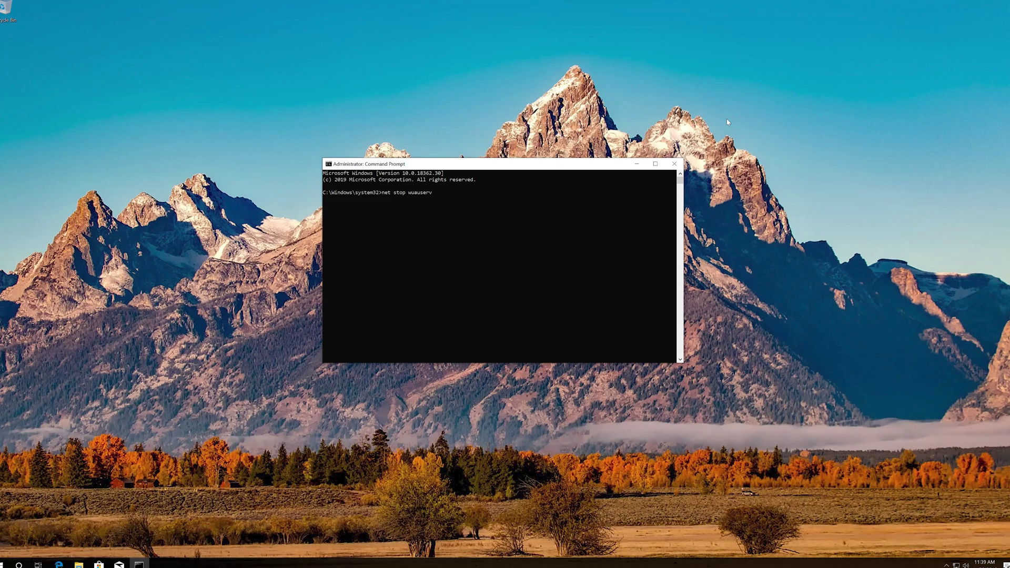
pyautogui.press('Return')
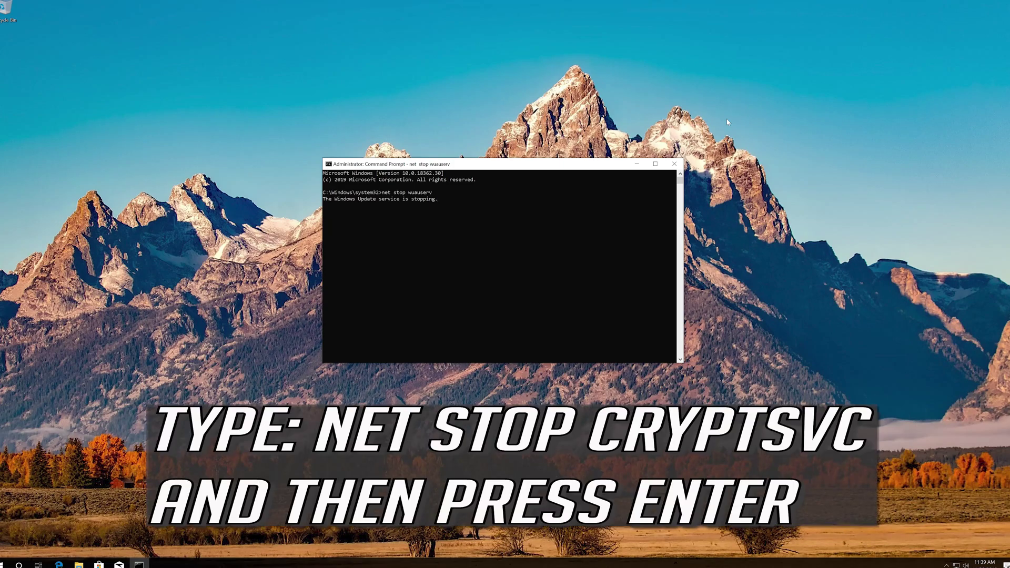
pyautogui.write('n')
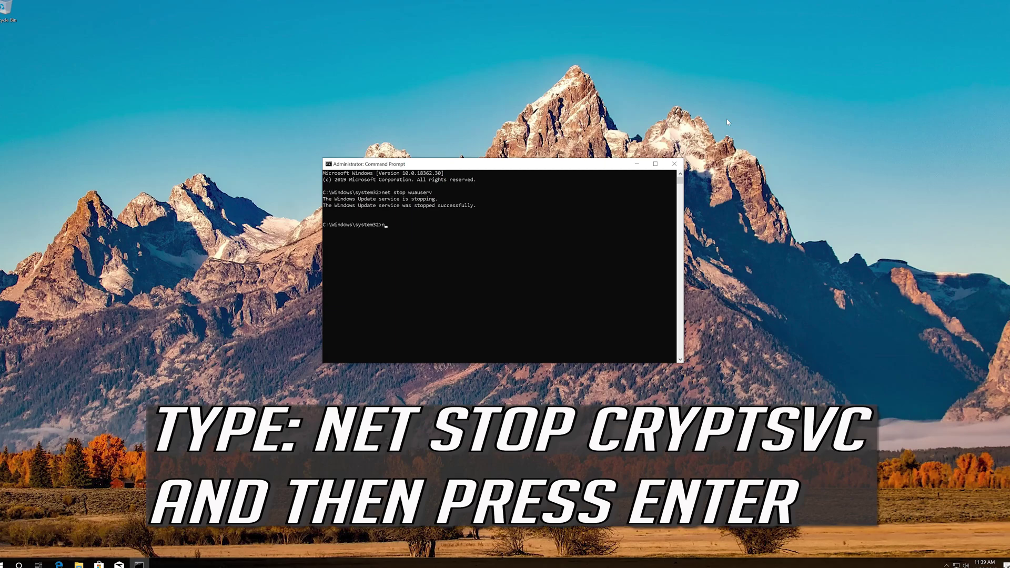
pyautogui.write('et')
pyautogui.write(' stop c')
pyautogui.press('Return')
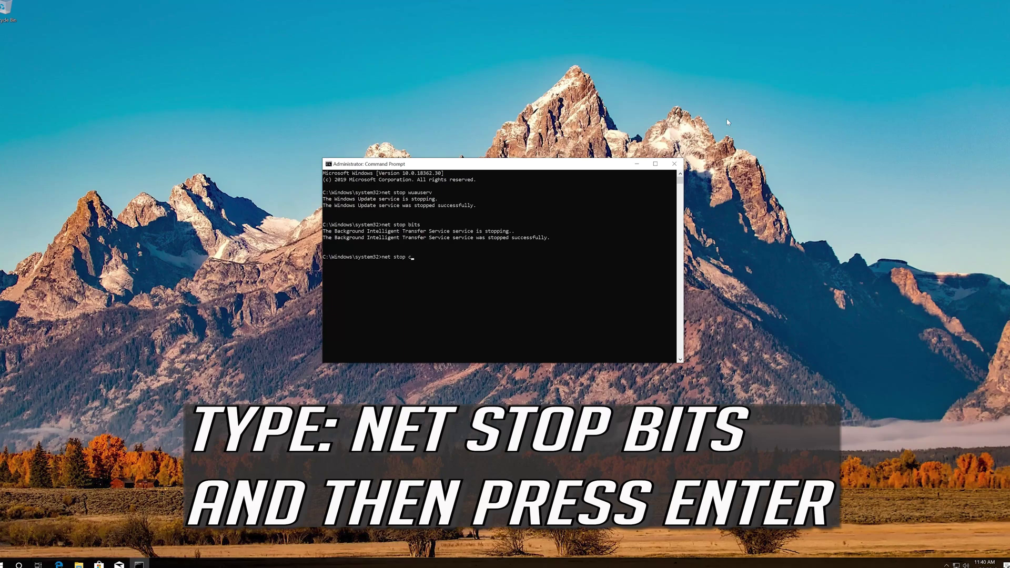
pyautogui.write('ryptsvc')
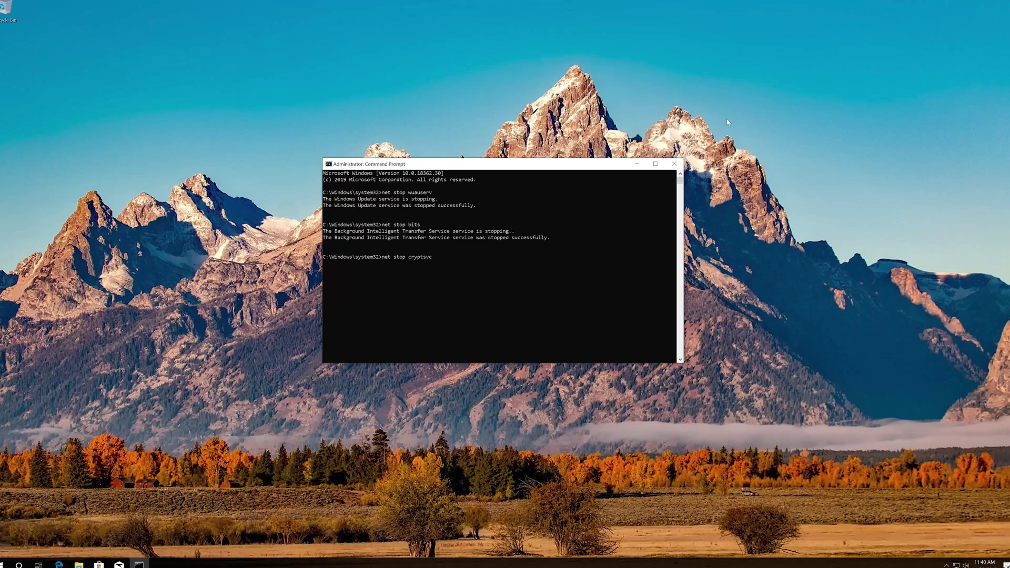
pyautogui.press('Return')
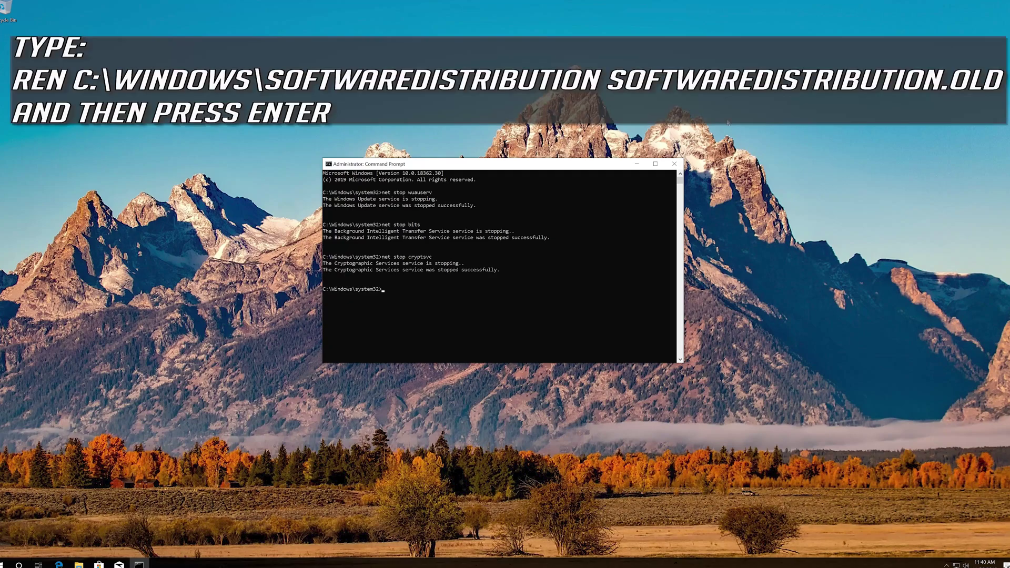
# Step: Rename System32\Catroot2 to Catroot2.old and SoftwareDistribution to SoftwareDistribution.old
pyautogui.write('ren %systemroot%\\System')
pyautogui.write('32\\Catroot2 Catroot2.old')
pyautogui.press('Return')
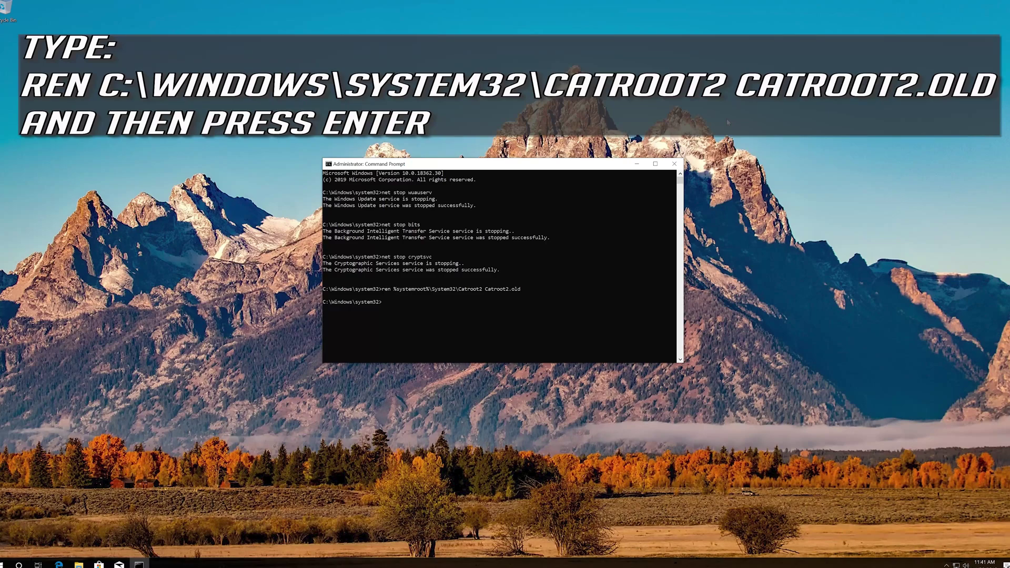
pyautogui.write('ren %systemroot%\\Softw')
pyautogui.write('areDistribution Software')
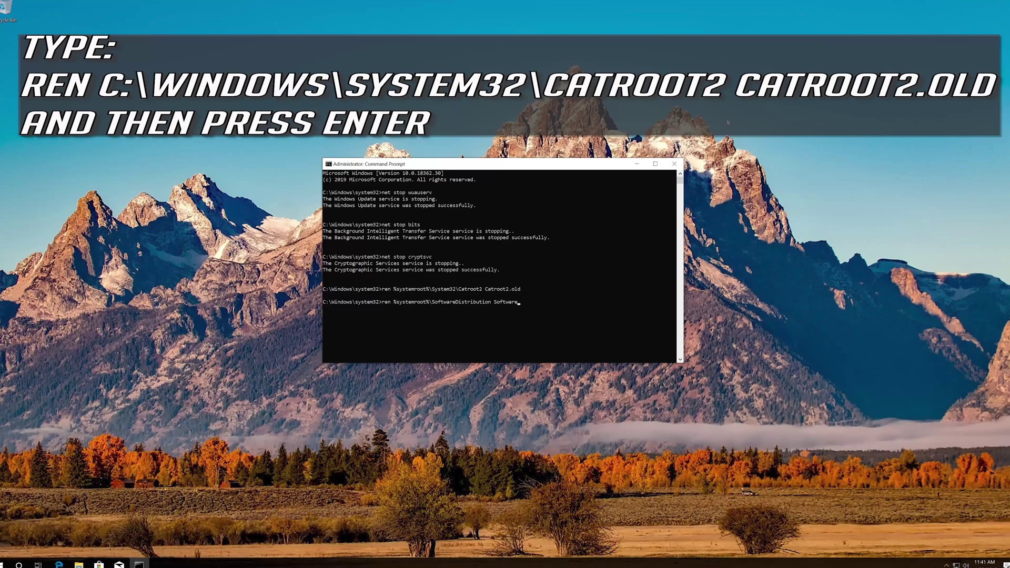
pyautogui.write('Distribution.old')
pyautogui.press('Return')
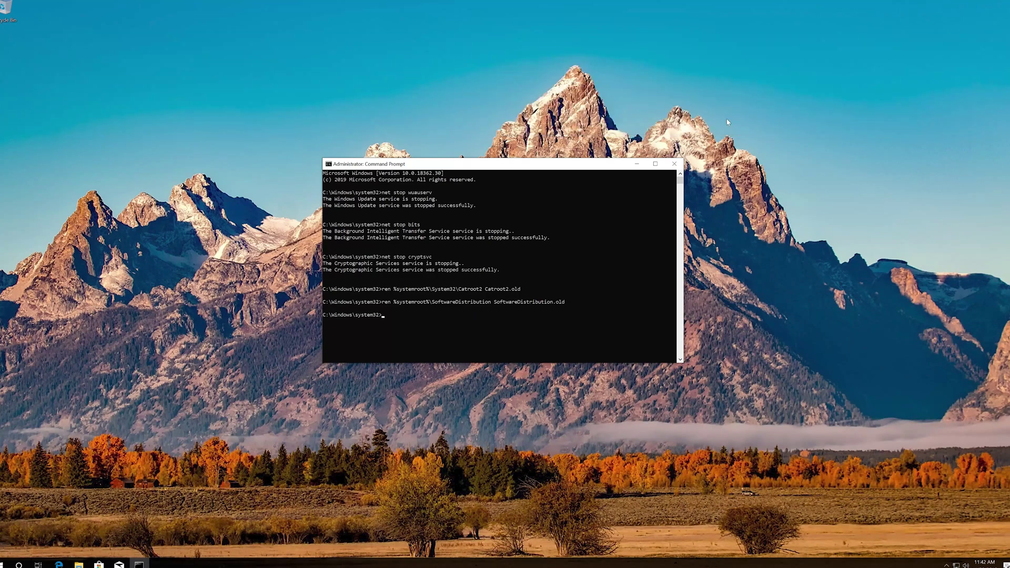
# Step: Restart wuauserv, bits and cryptsvc with net start, then exit Command Prompt
pyautogui.write('net')
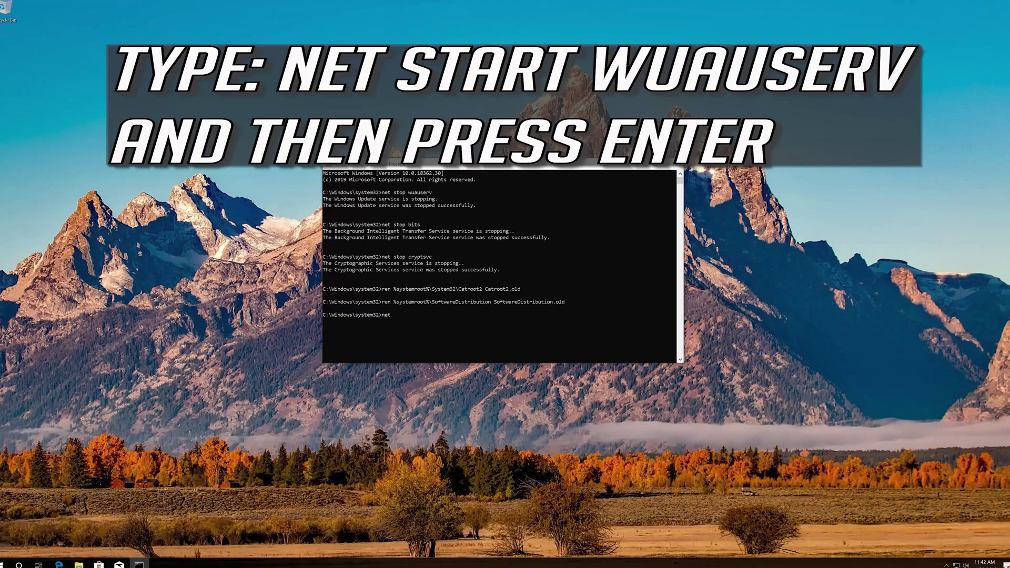
pyautogui.write(' start wuauserv')
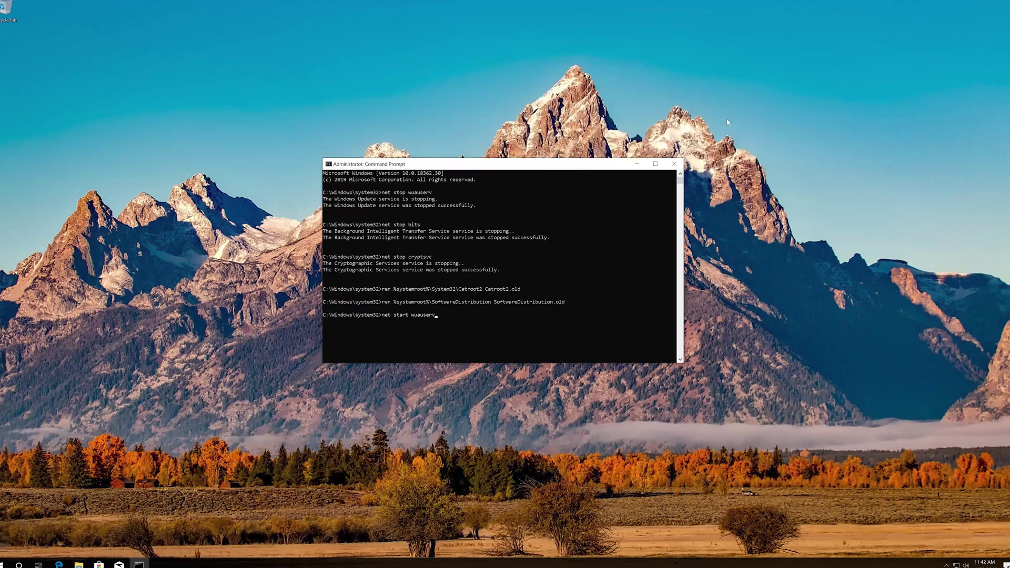
pyautogui.press('Return')
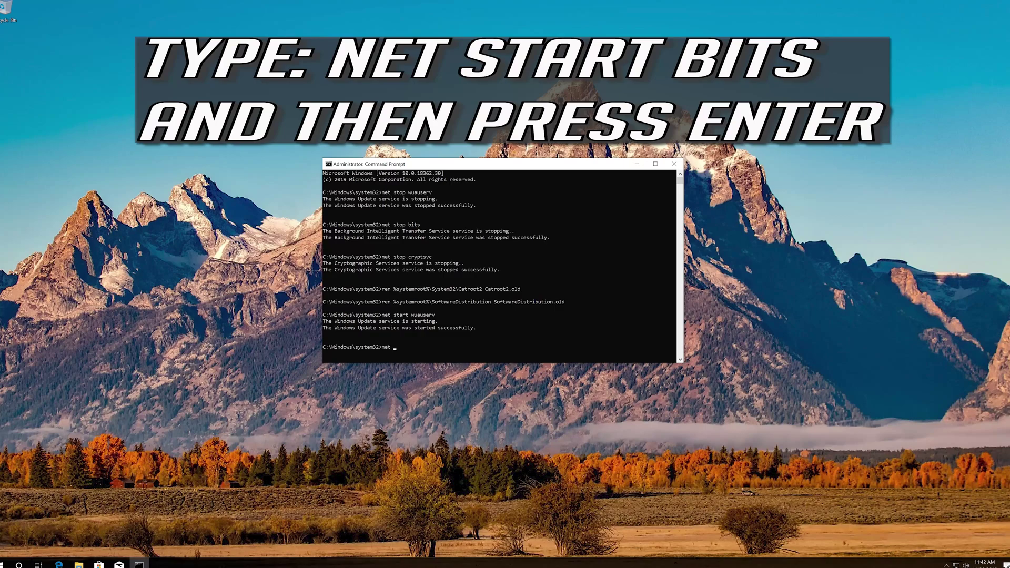
pyautogui.write('rt bit')
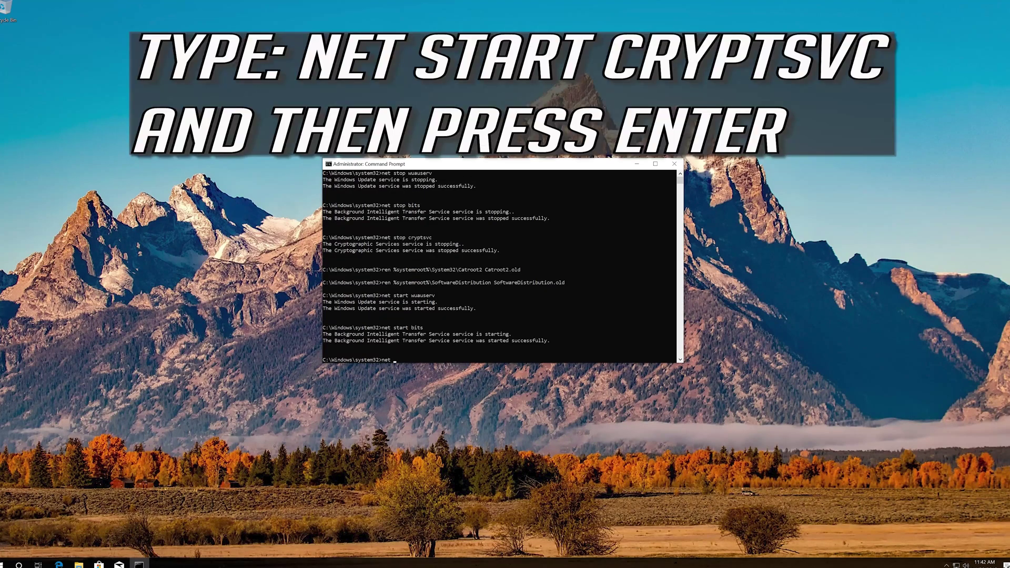
pyautogui.write('start cryptsvc')
pyautogui.press('Return')
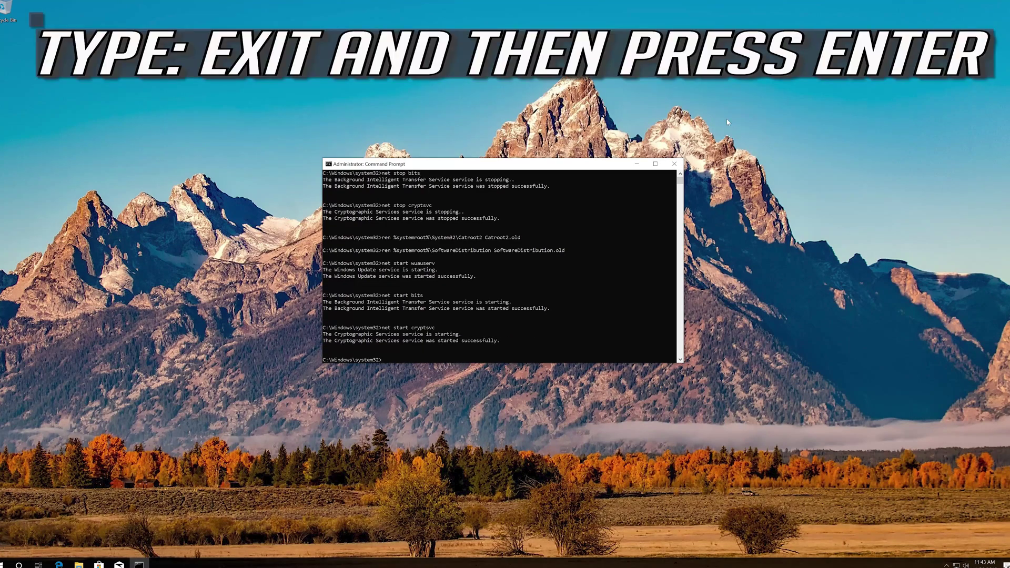
pyautogui.write('exit')
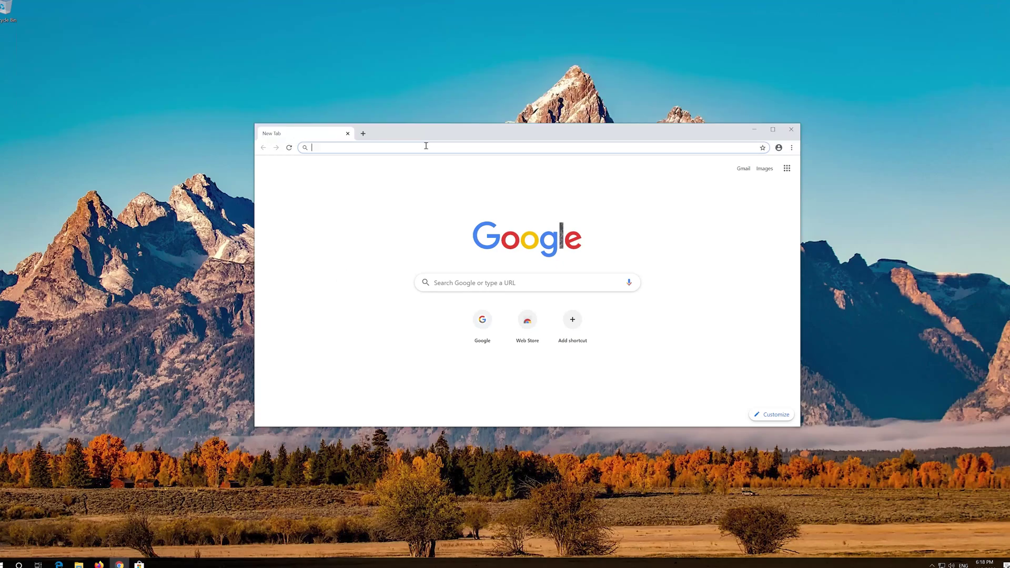
# Step: Load Microsoft's Download Windows 10 page in Chrome and download the Media Creation Tool
pyautogui.write('https://www.microsoft.com/en-us/software-download/windows10')
pyautogui.press('Return')
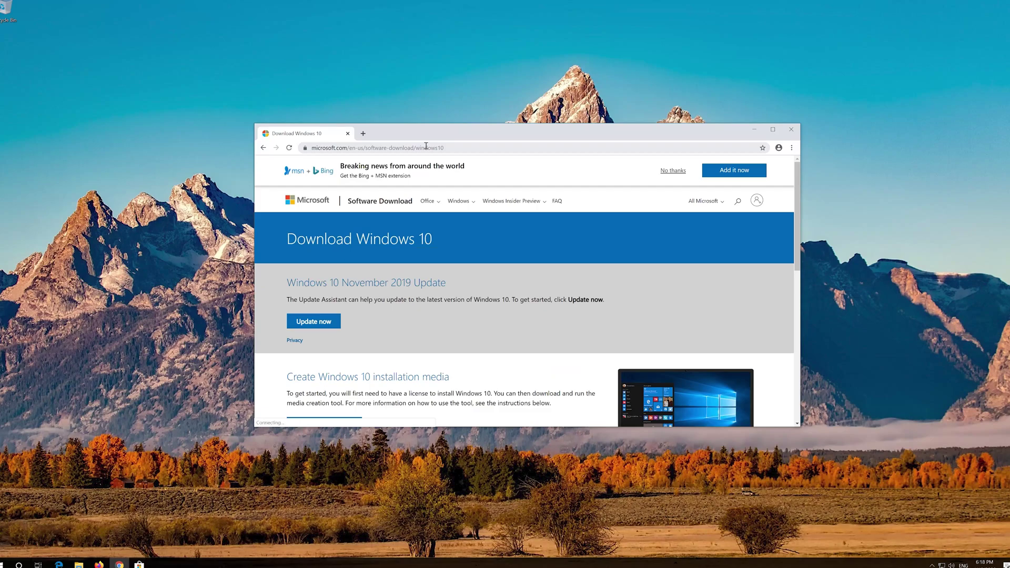
pyautogui.scroll(-1, 488, 307)
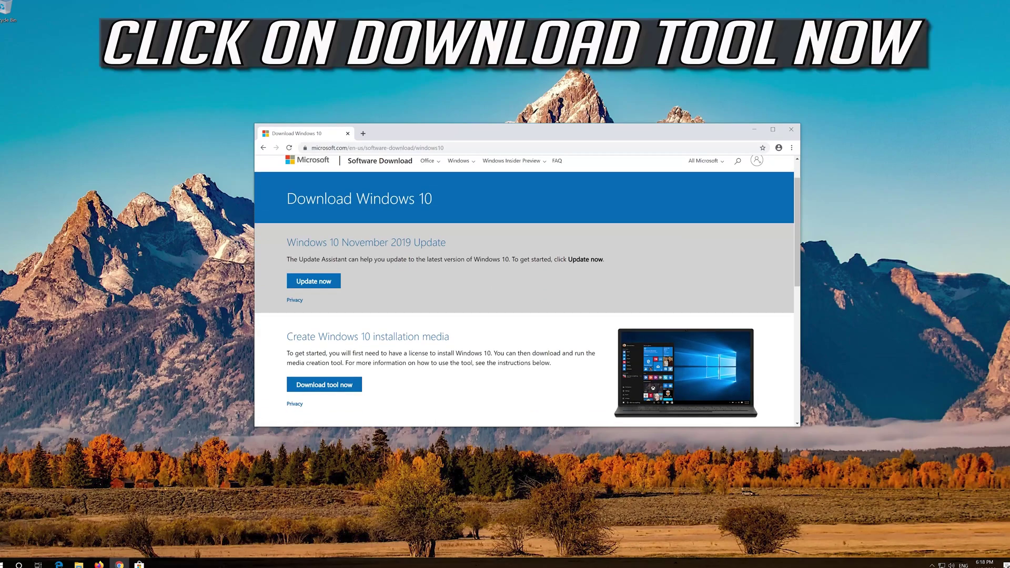
pyautogui.click(343, 385)
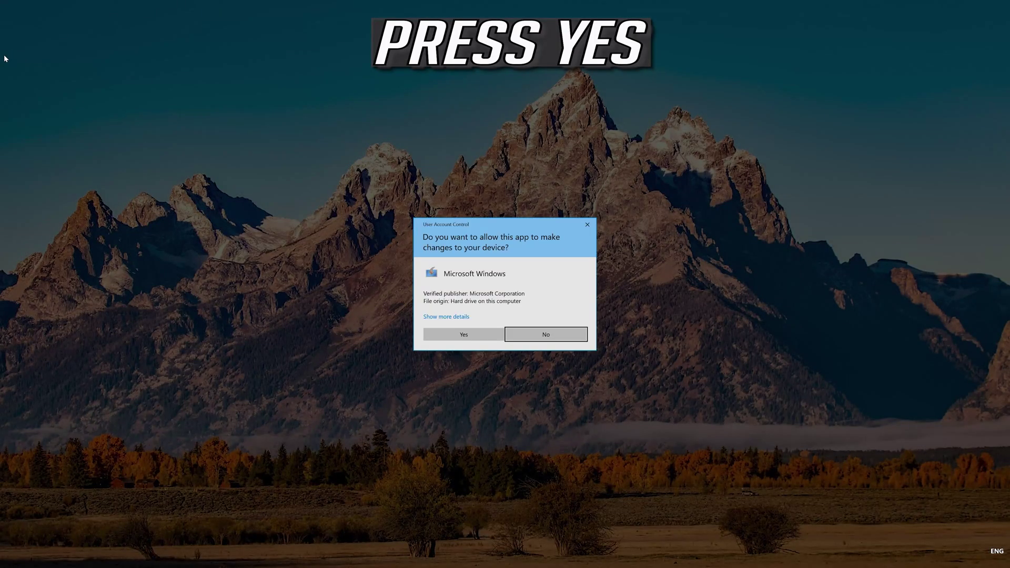
# Step: Accept both license terms and install the Windows 10 Pro upgrade via Upgrade this PC now
pyautogui.click(464, 336)
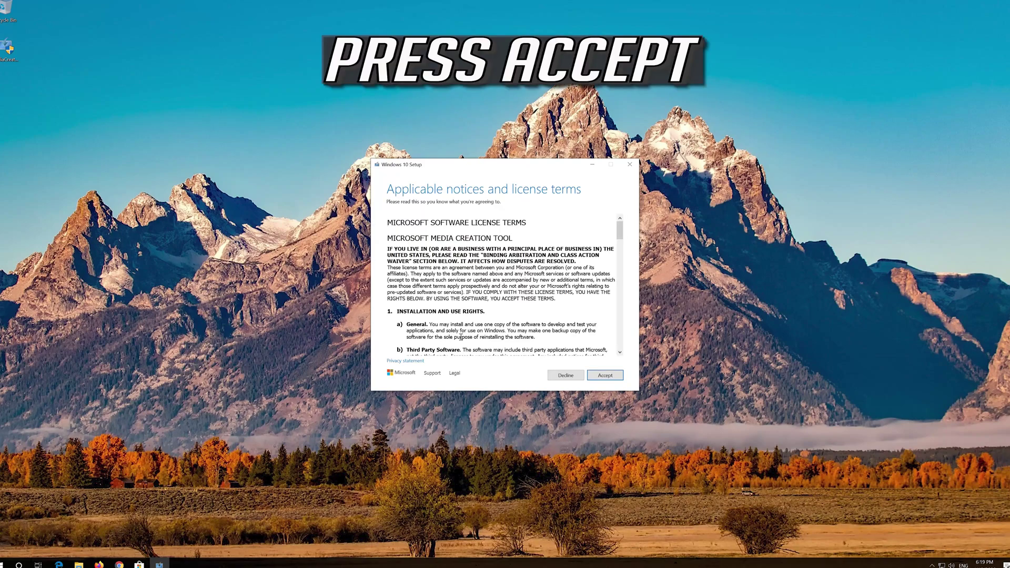
pyautogui.click(620, 374)
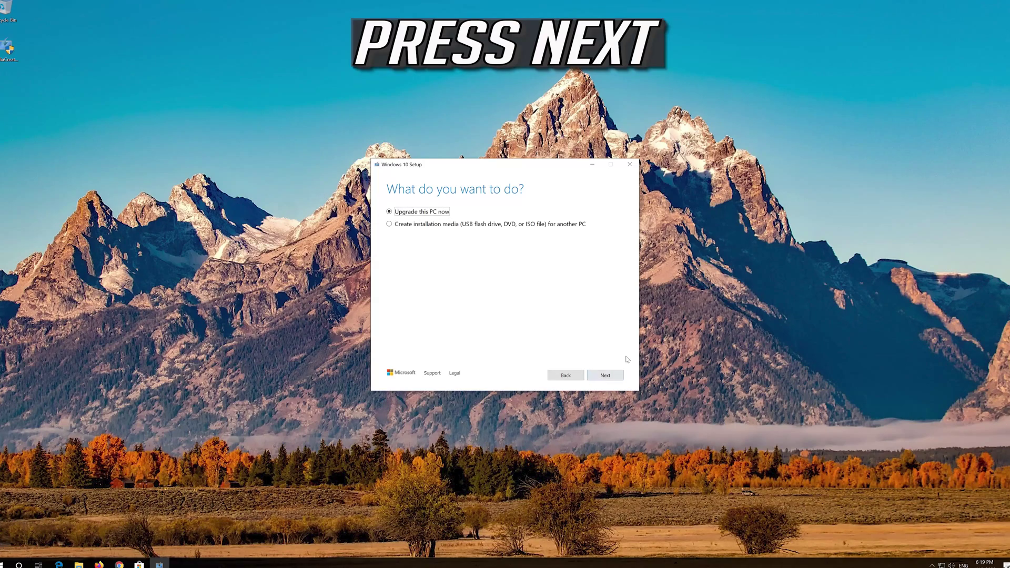
pyautogui.click(603, 376)
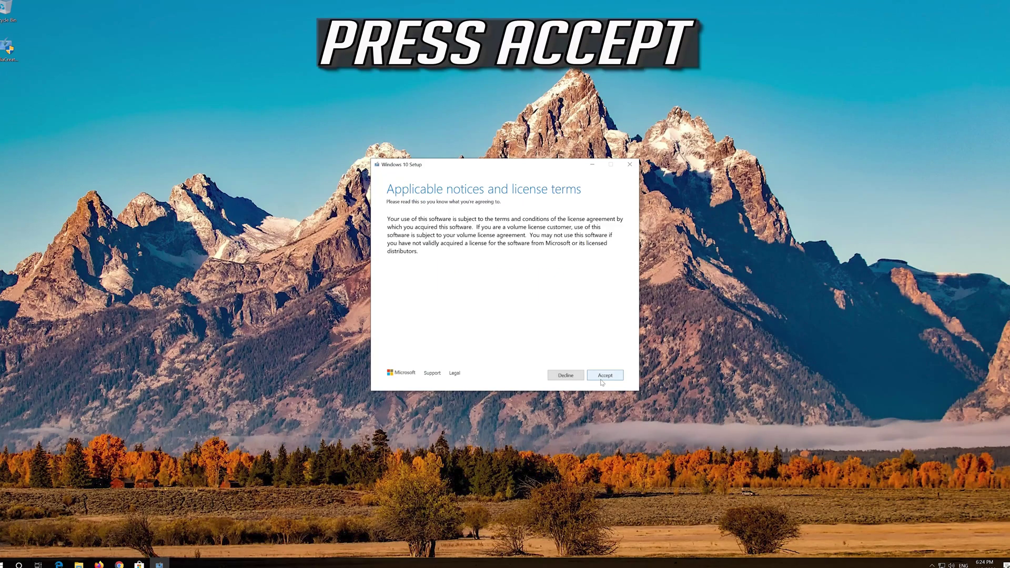
pyautogui.click(609, 373)
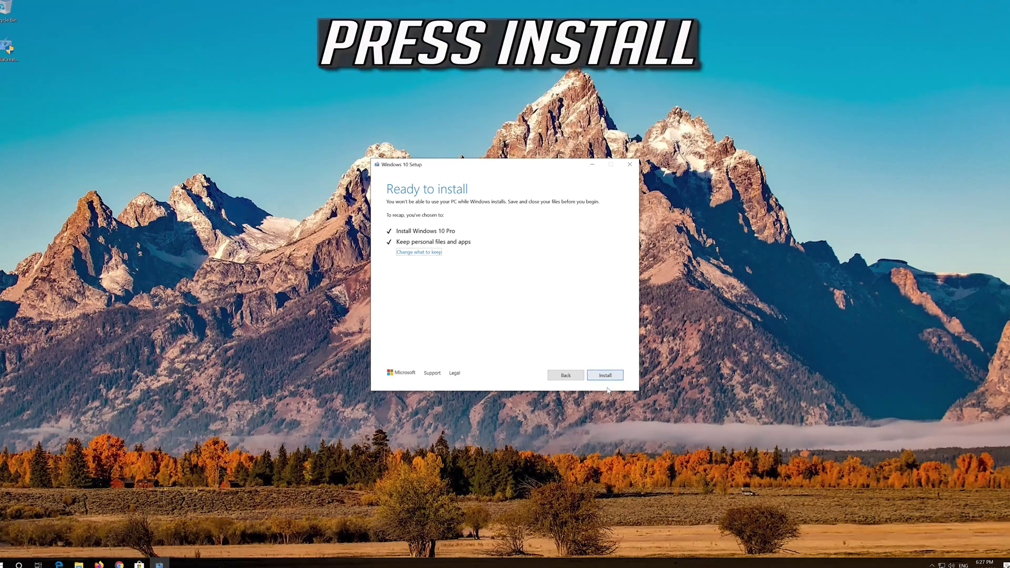
pyautogui.click(604, 376)
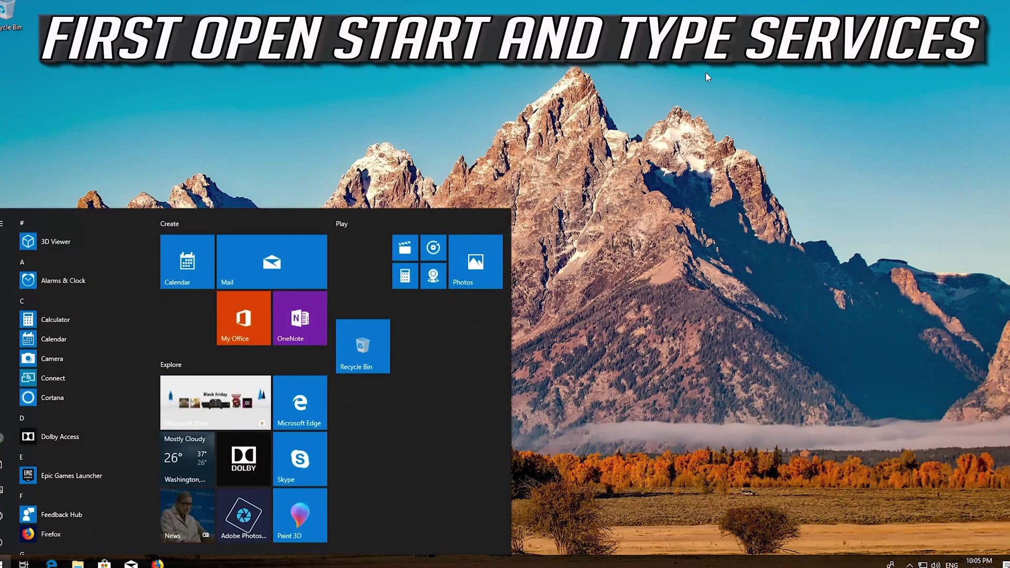
# Step: Open Services and select the Windows Update service to show its description
pyautogui.write('services')
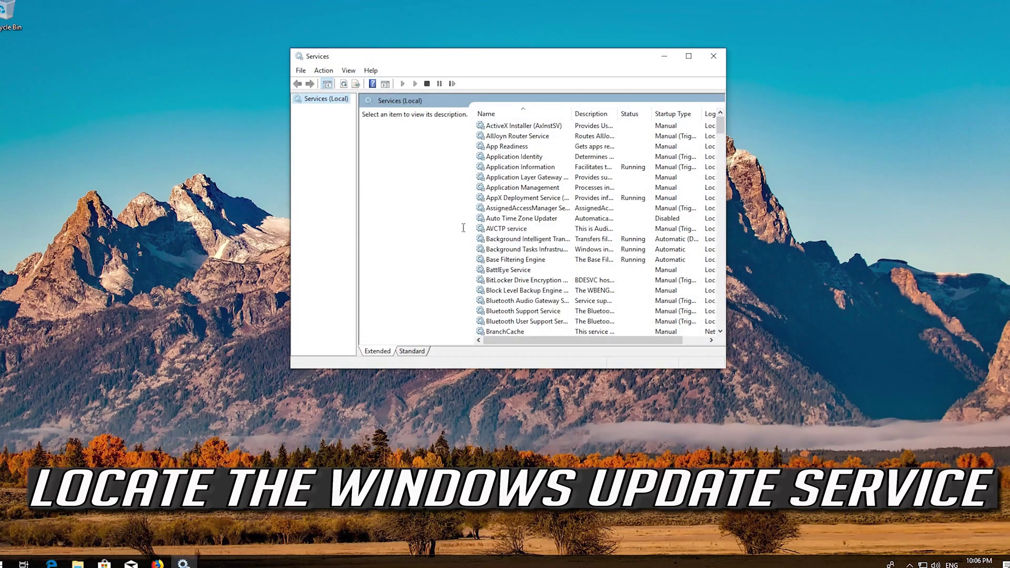
pyautogui.click(505, 229)
pyautogui.scroll(-20, 505, 227)
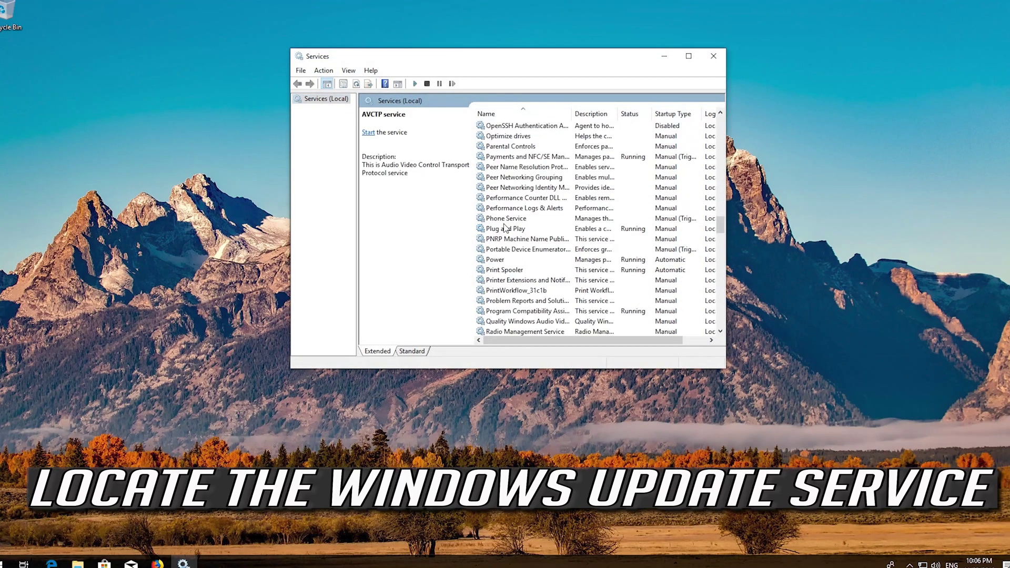
pyautogui.scroll(-18, 505, 227)
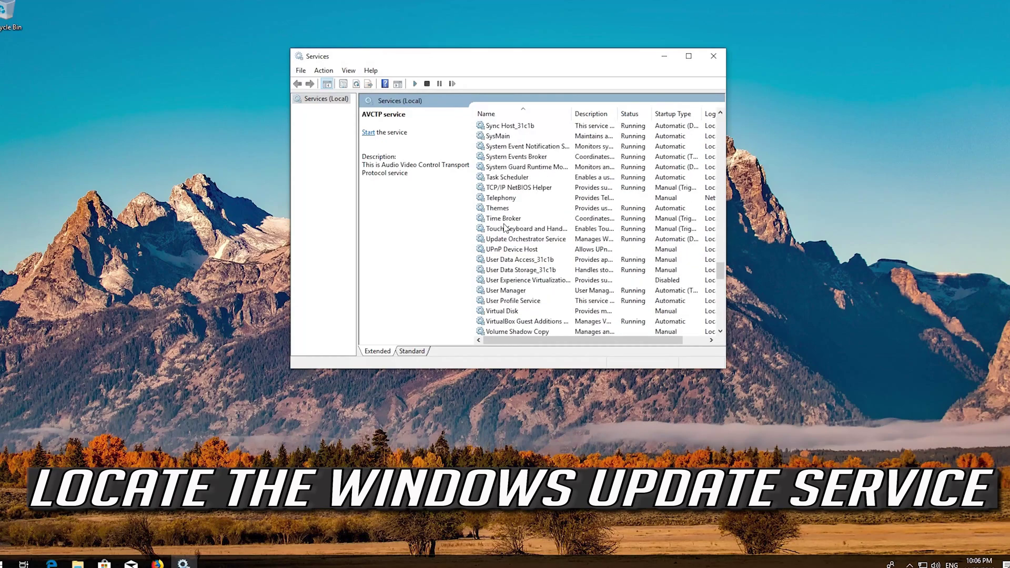
pyautogui.scroll(-1, 505, 228)
pyautogui.scroll(-5, 505, 227)
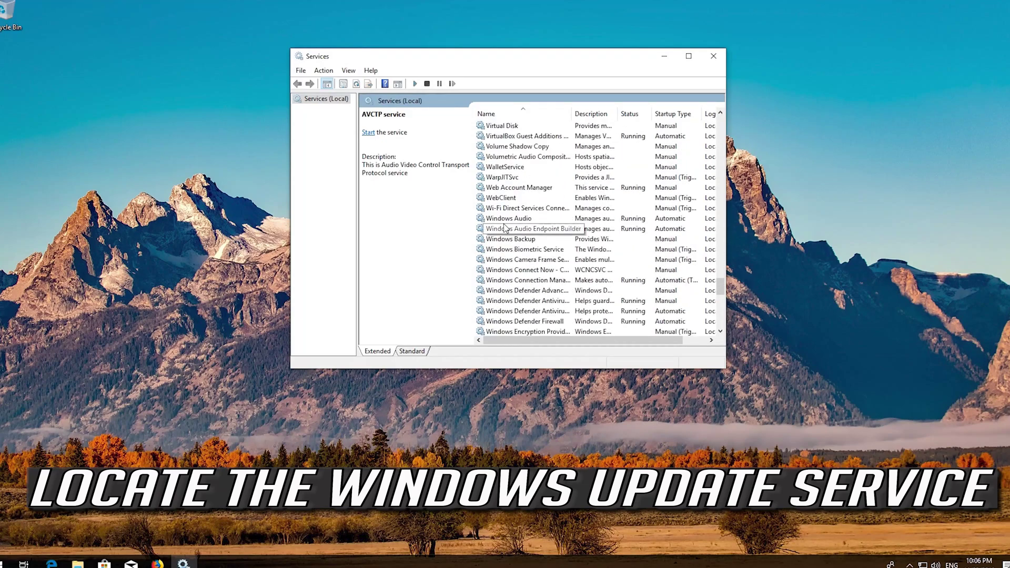
pyautogui.scroll(-10, 505, 227)
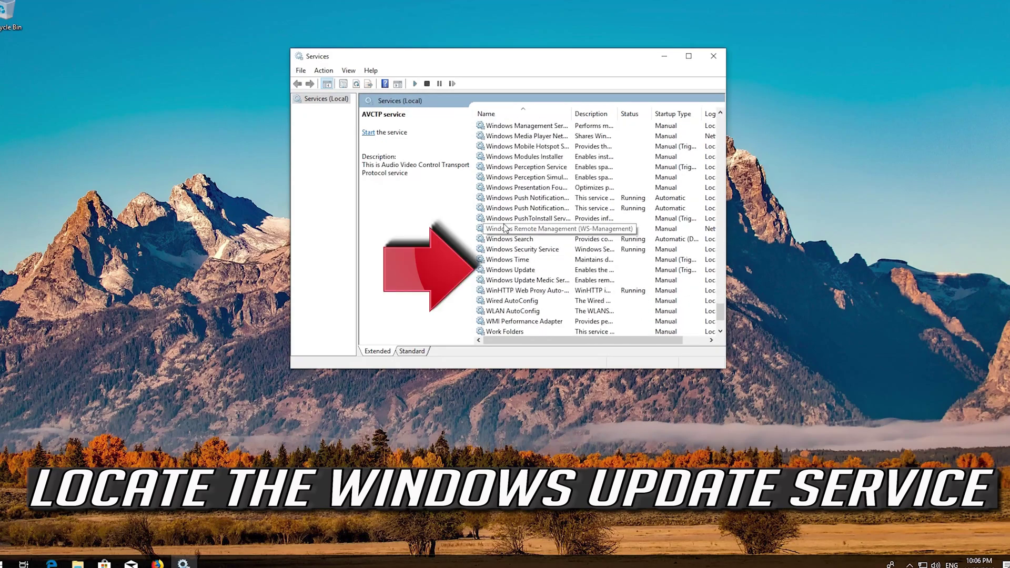
pyautogui.click(513, 270)
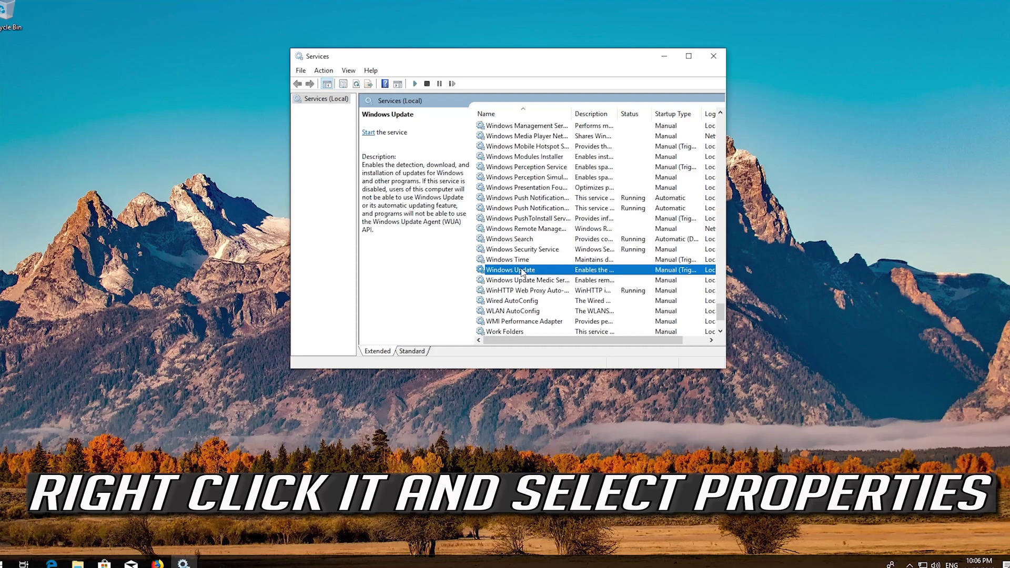
# Step: Set the Windows Update service's startup type to Automatic in its Properties and apply it
pyautogui.rightClick(523, 272)
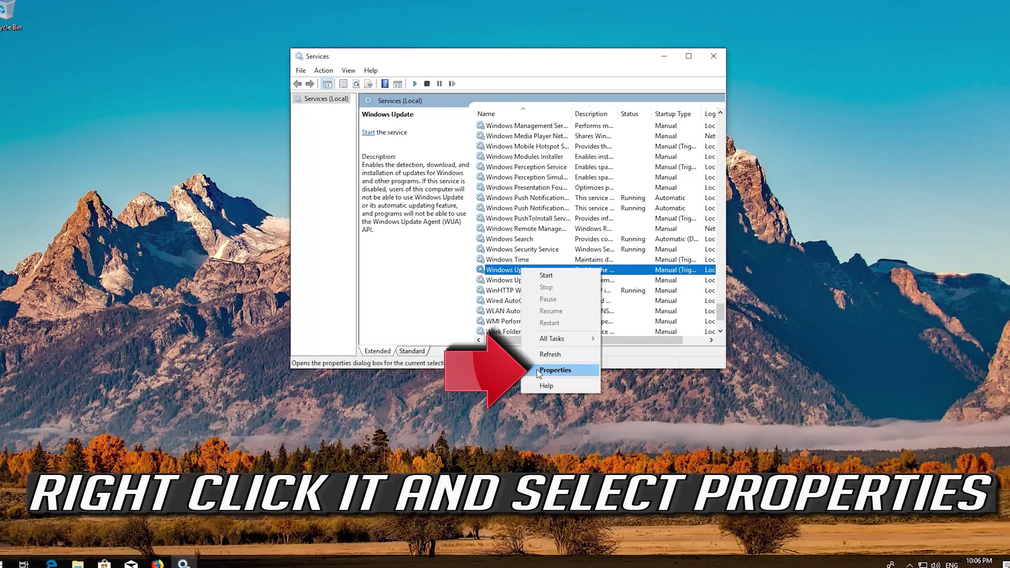
pyautogui.click(563, 369)
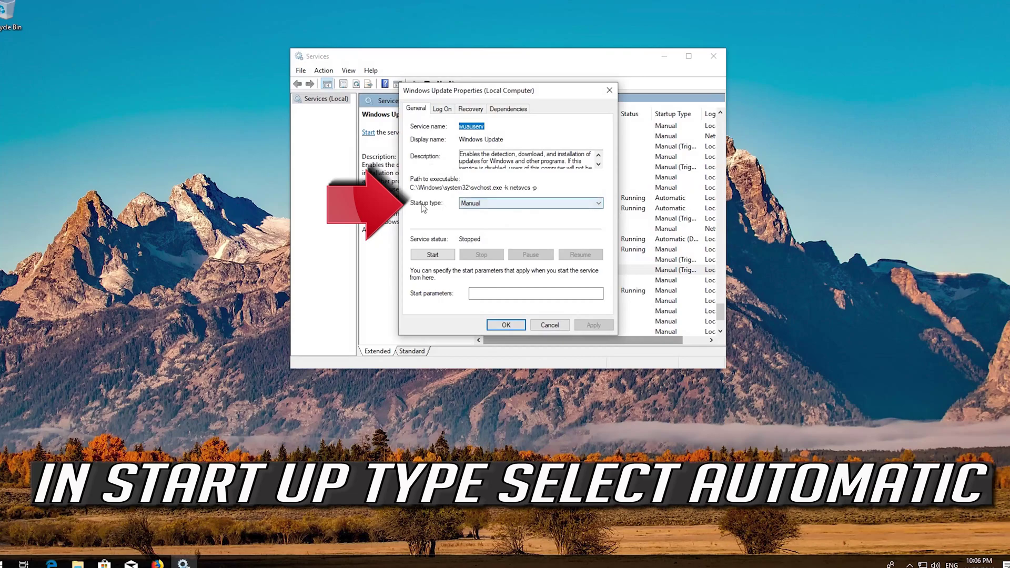
pyautogui.click(524, 206)
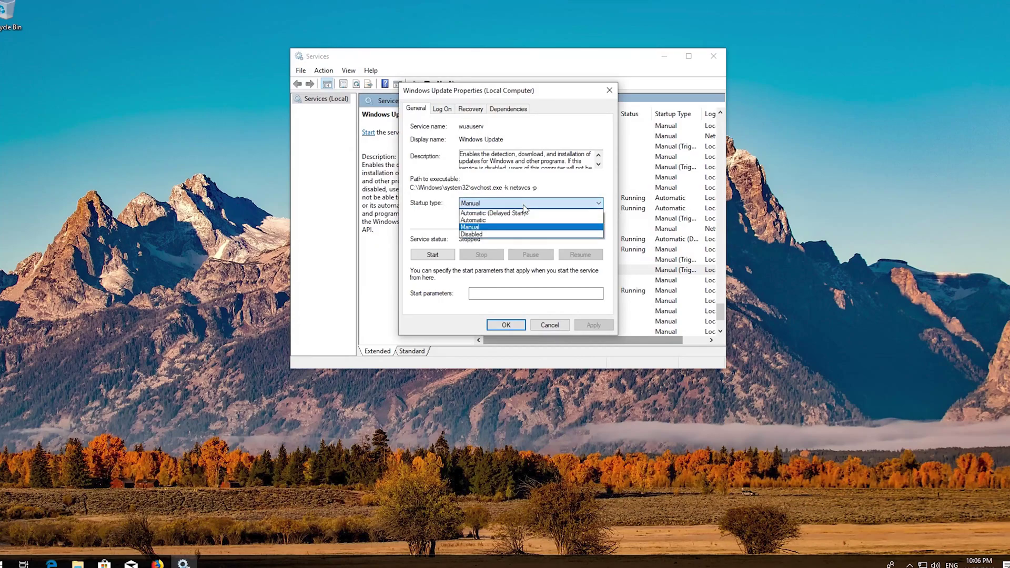
pyautogui.click(499, 219)
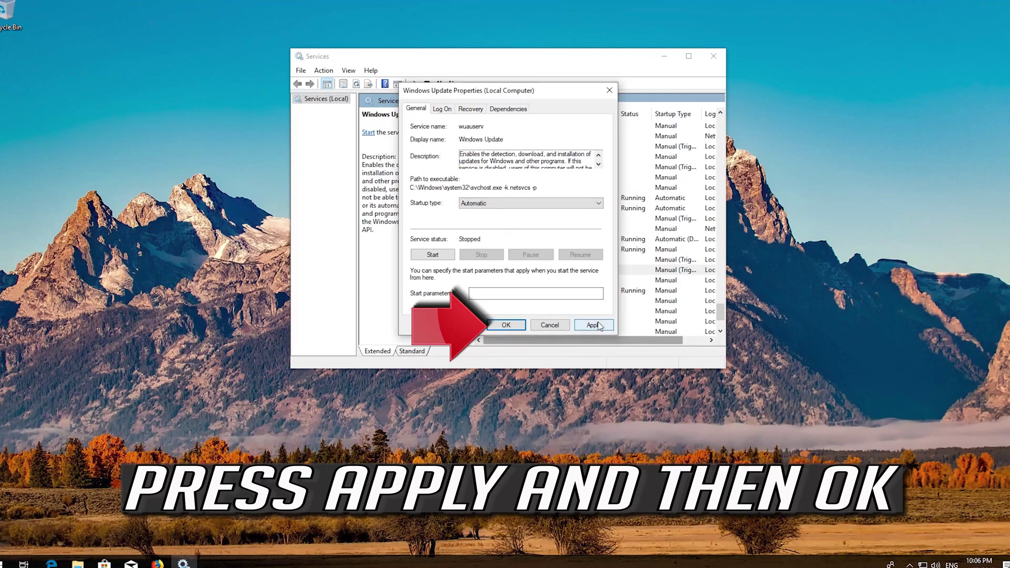
pyautogui.click(598, 326)
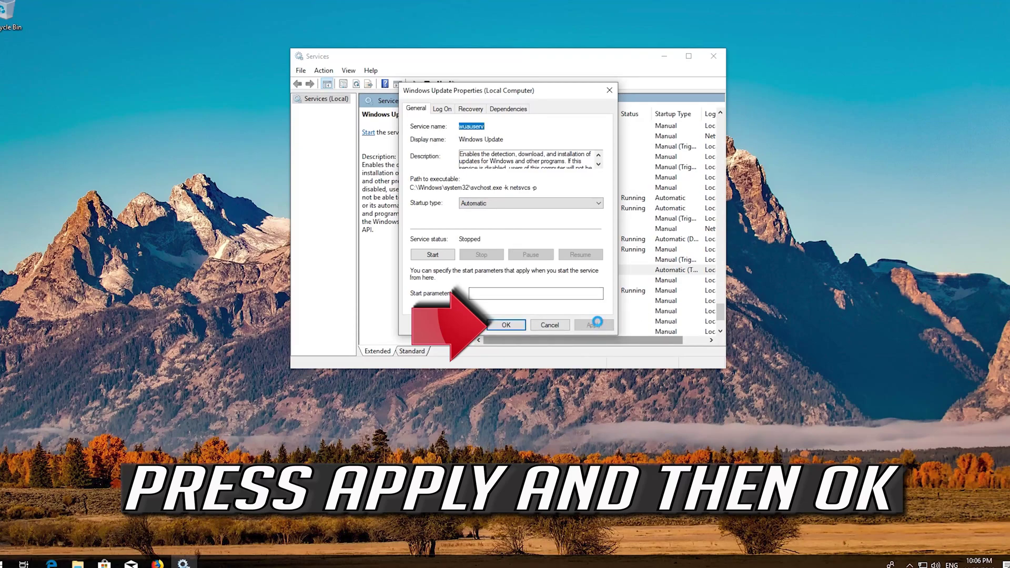
pyautogui.click(507, 325)
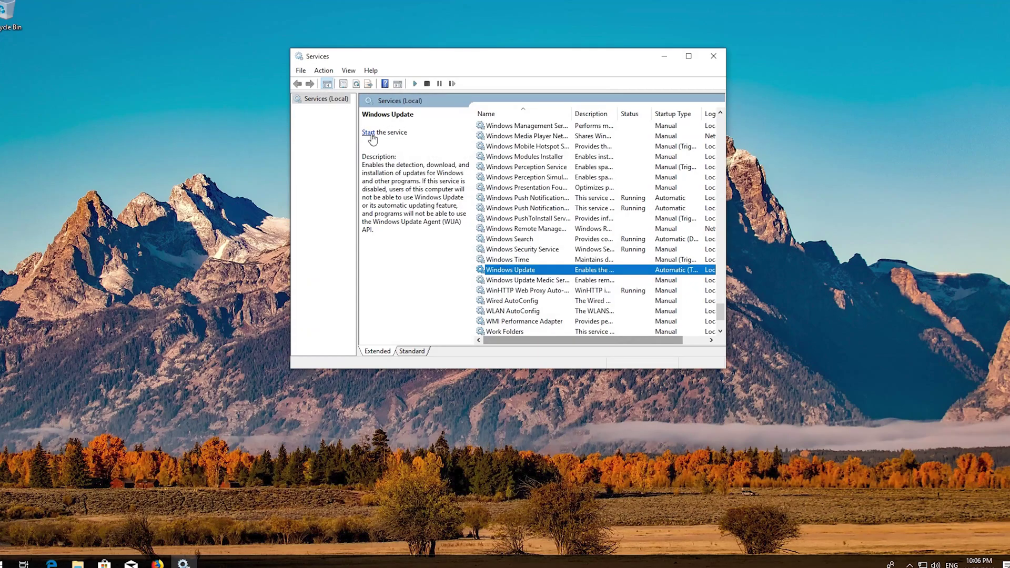
# Step: Start the Windows Update service, then restart it so its status shows Running
pyautogui.click(371, 134)
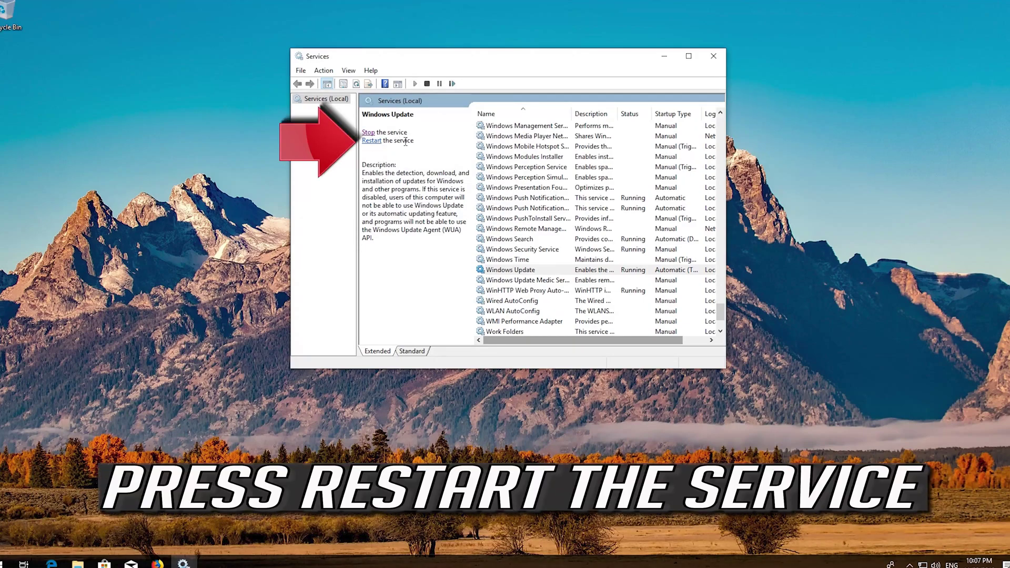
pyautogui.click(374, 142)
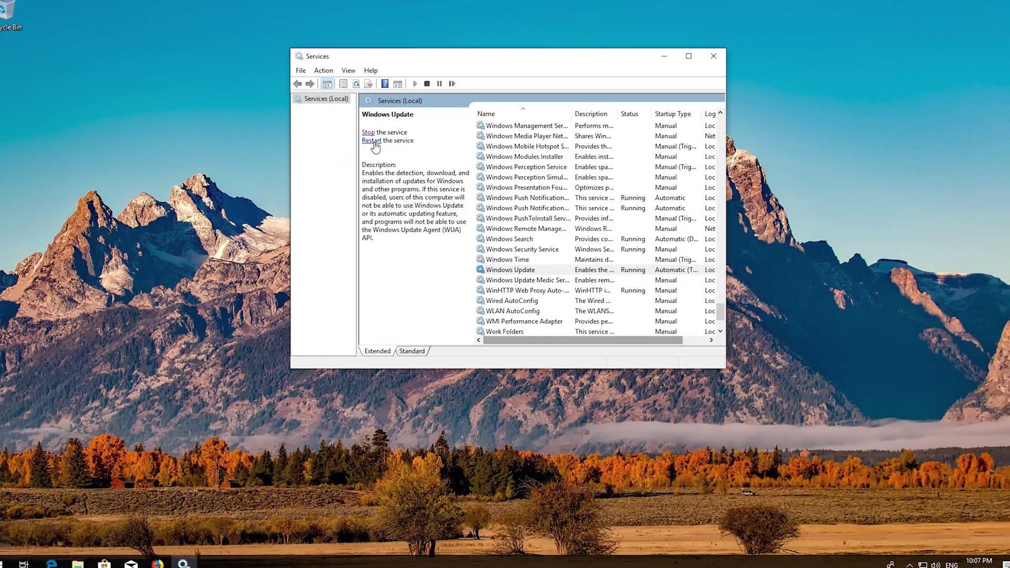